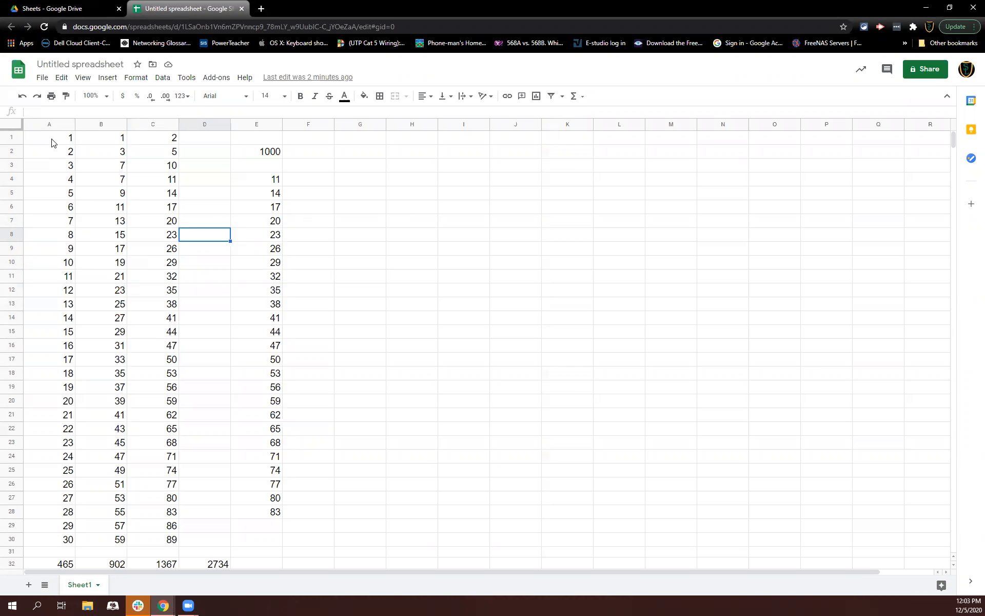
Select several non-adjacent cell ranges together in columns A, C and E, then clear the selection
drag(51, 143, 56, 264)
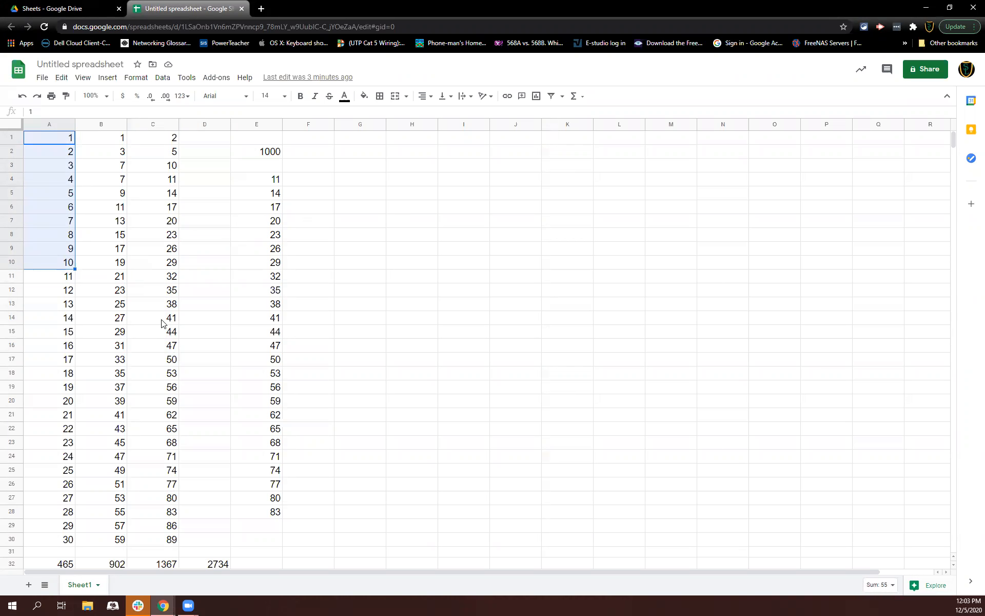
drag(149, 277, 153, 387)
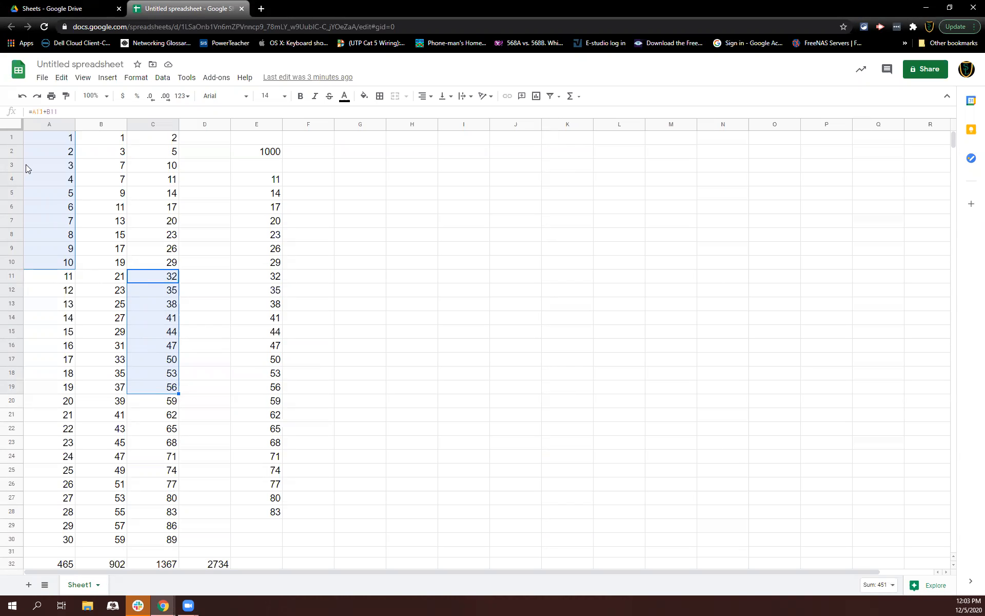
drag(58, 387, 72, 485)
drag(156, 151, 156, 179)
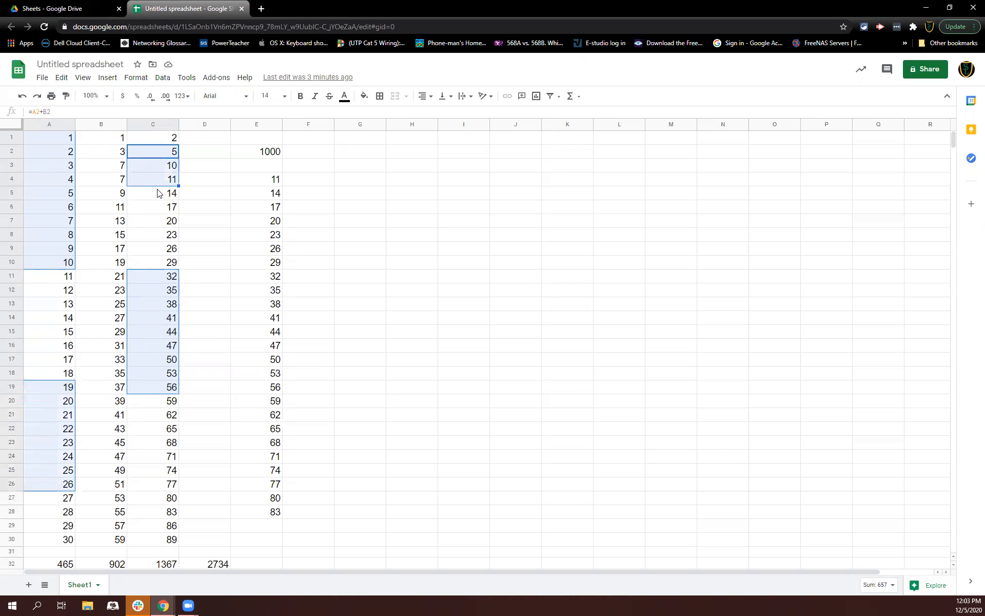
drag(259, 304, 256, 364)
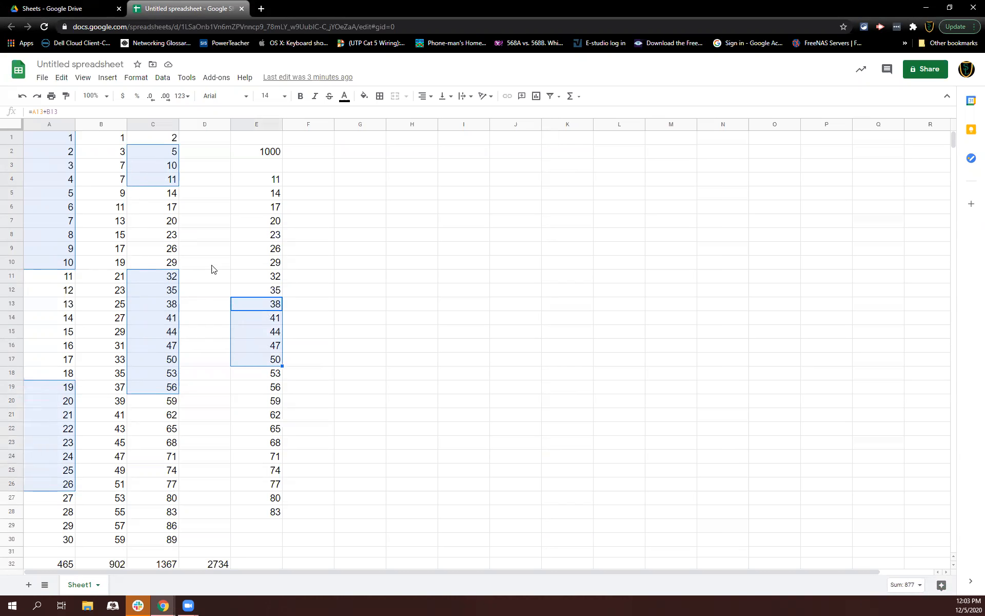
click(219, 200)
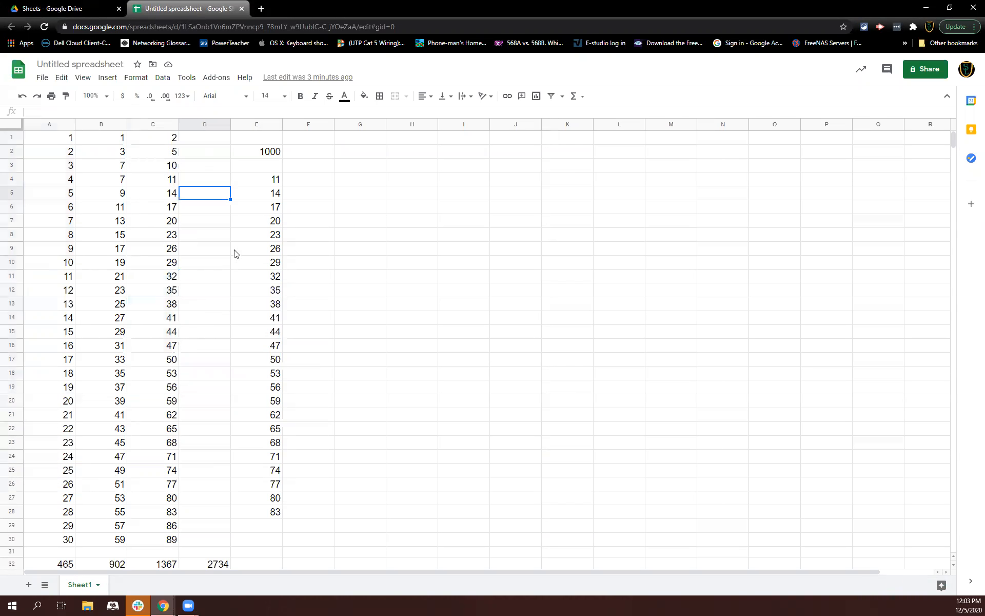
Insert a chart from the two ranges A1:A10 and C1:C10
drag(66, 138, 62, 267)
drag(159, 139, 154, 265)
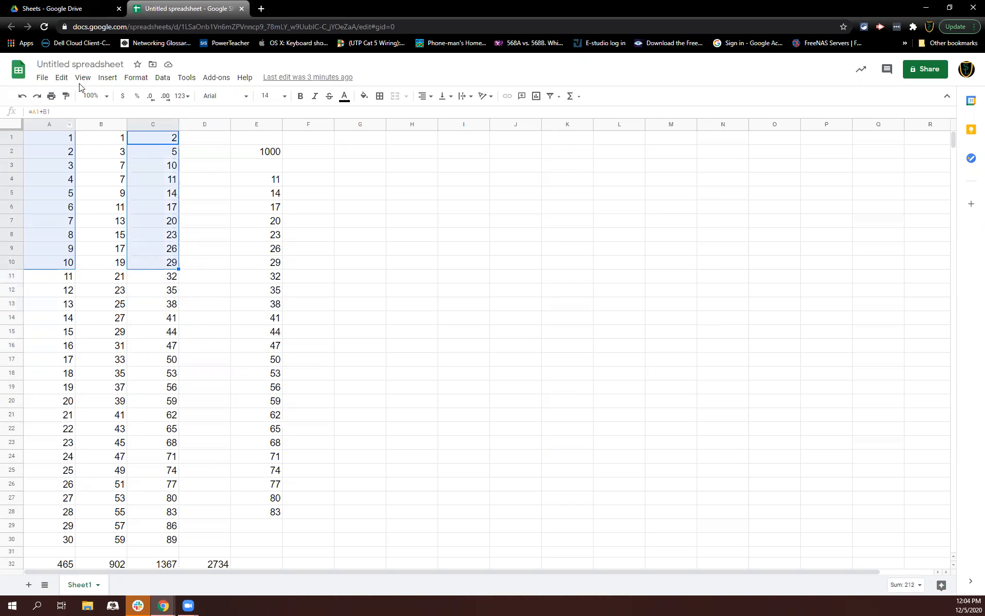
click(100, 78)
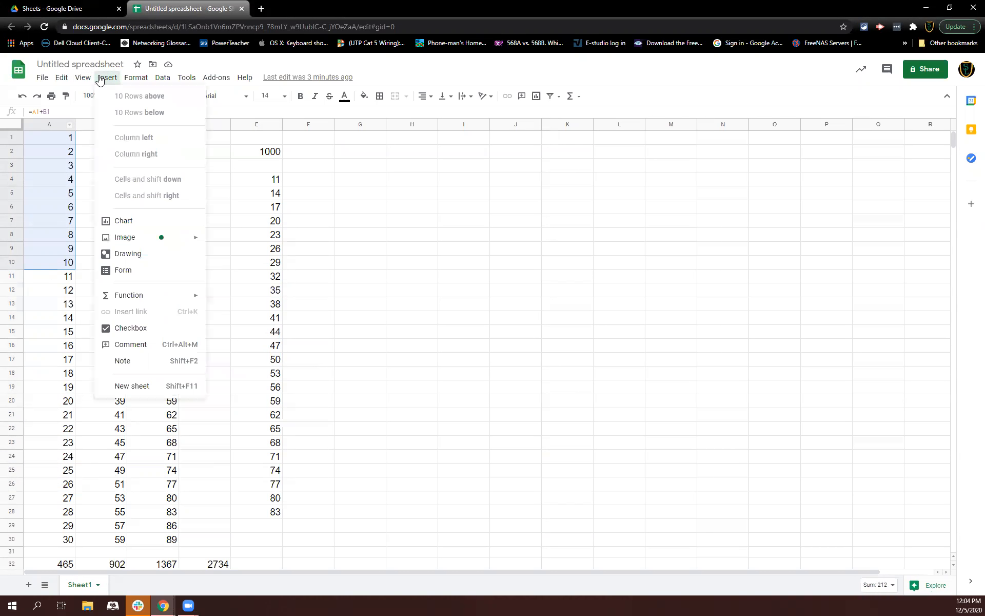
click(147, 217)
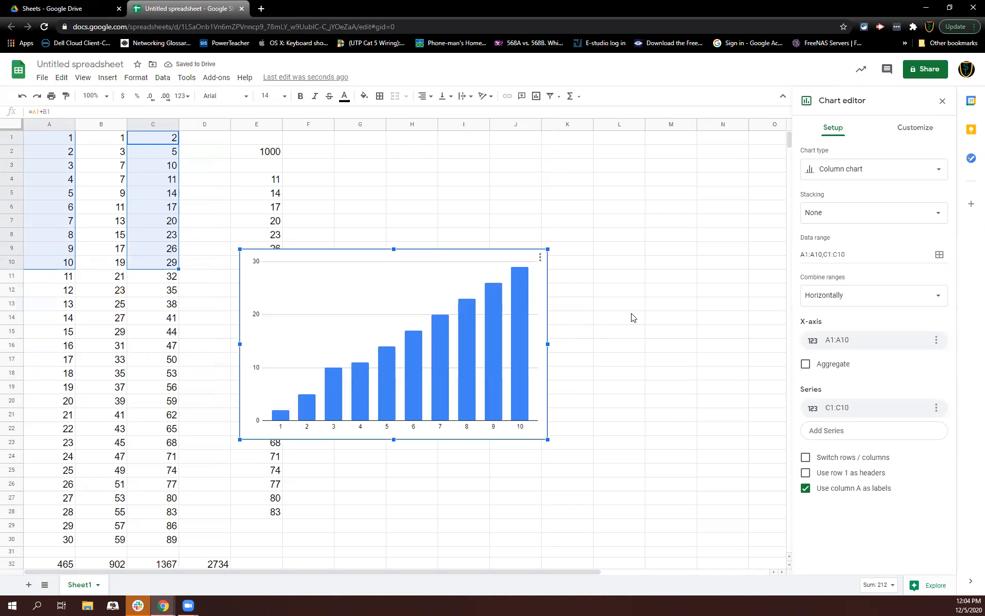
Change the chart type to a line chart and move the chart up beside column E
click(884, 172)
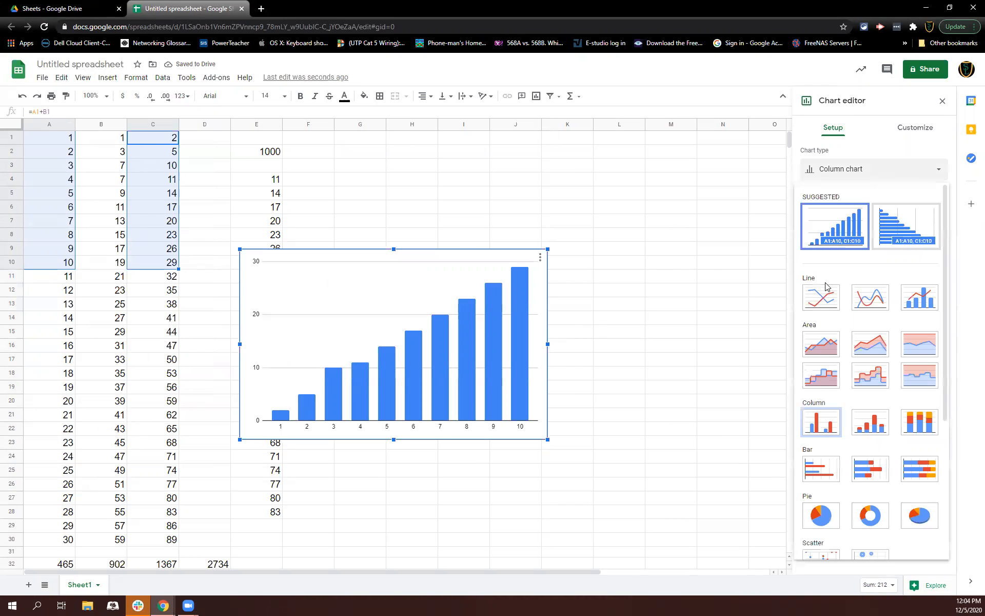
click(819, 298)
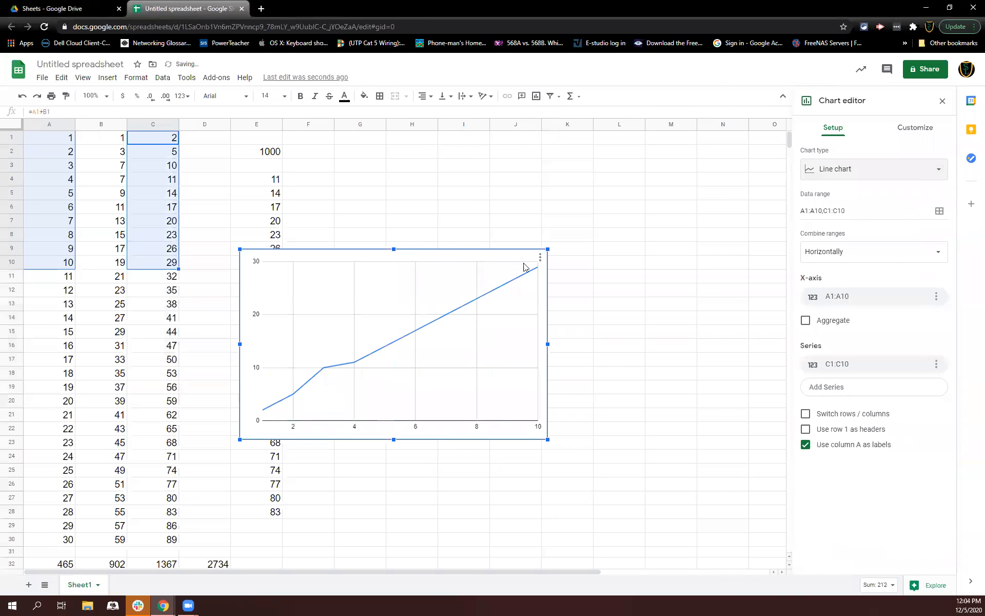
drag(403, 261, 501, 191)
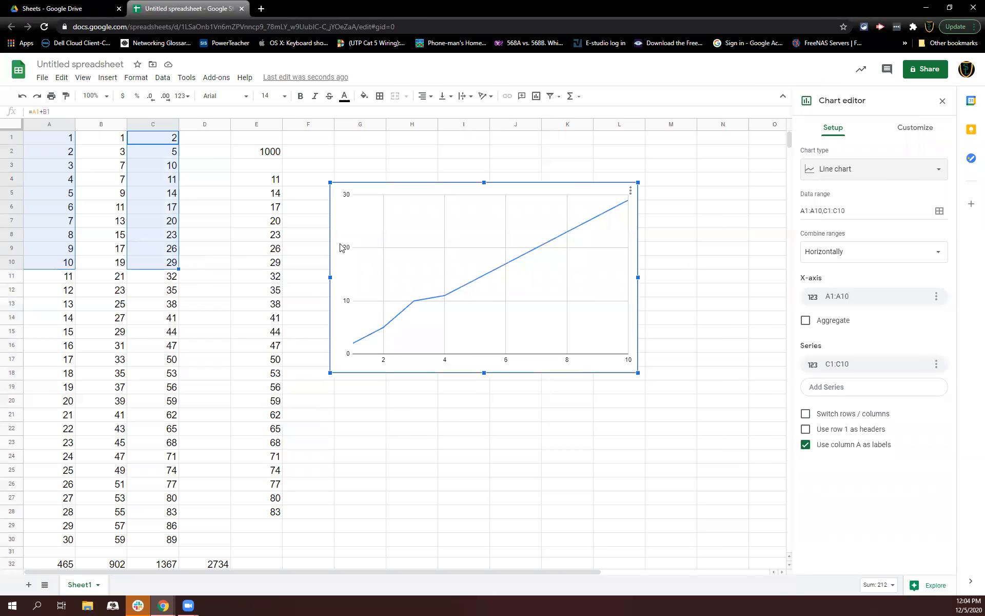
Try switching rows and columns for the chart data, then switch it back
click(395, 319)
click(444, 297)
click(806, 415)
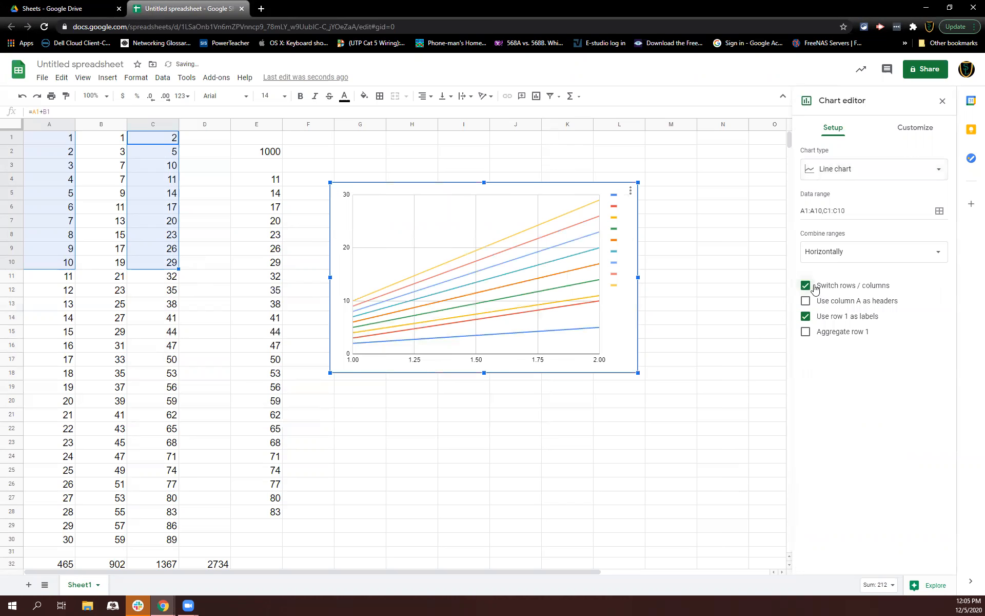
click(805, 285)
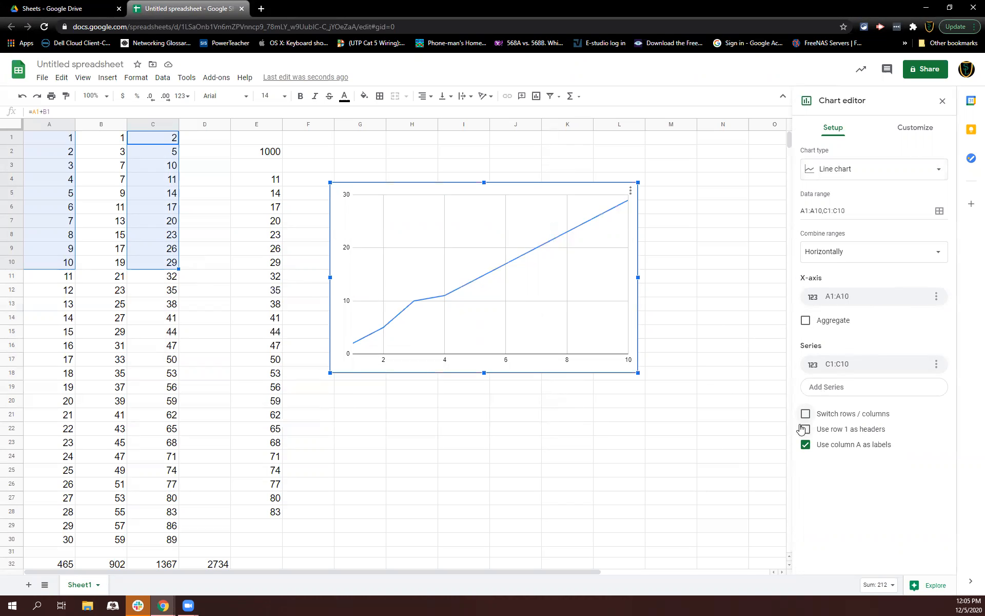
Try the Smooth and Maximize chart style options, turning each off again
click(918, 134)
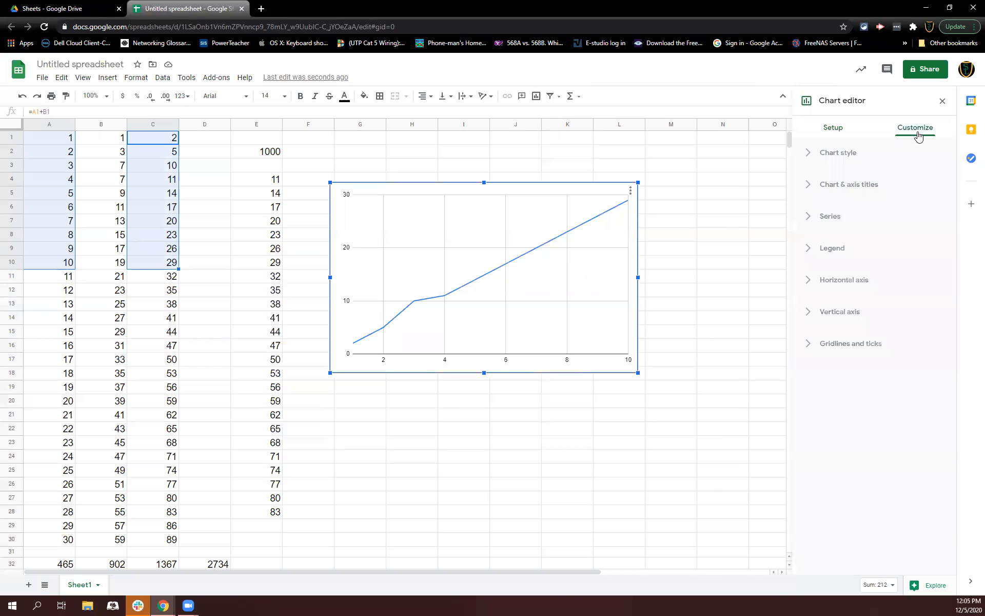
click(852, 153)
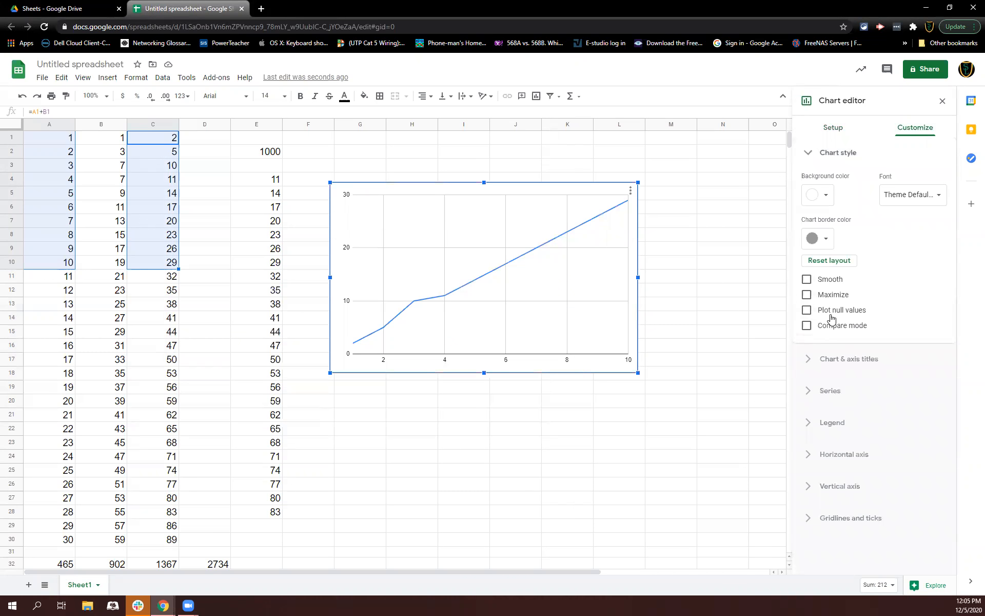
click(804, 285)
click(805, 285)
click(804, 285)
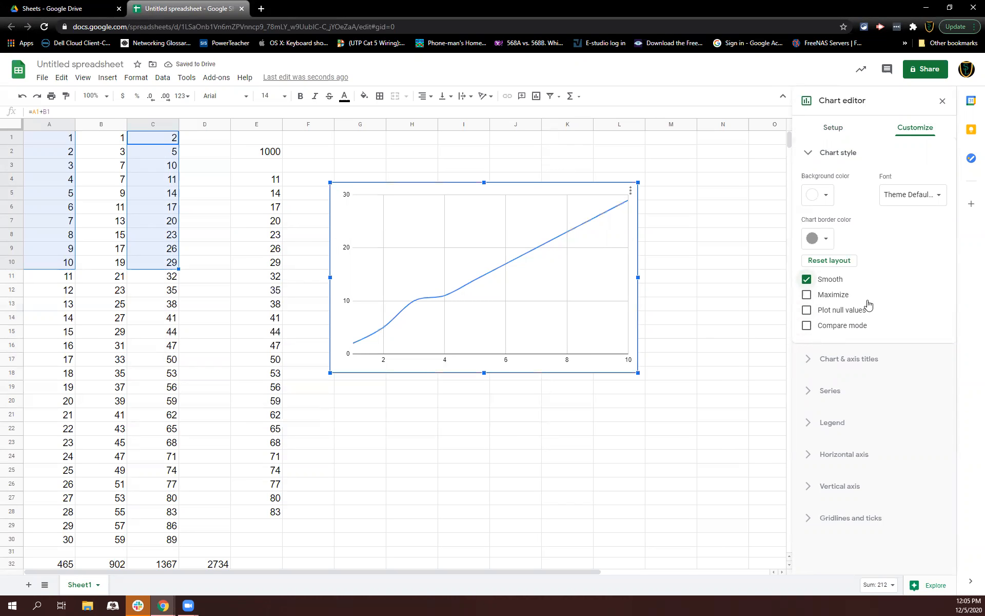
click(807, 279)
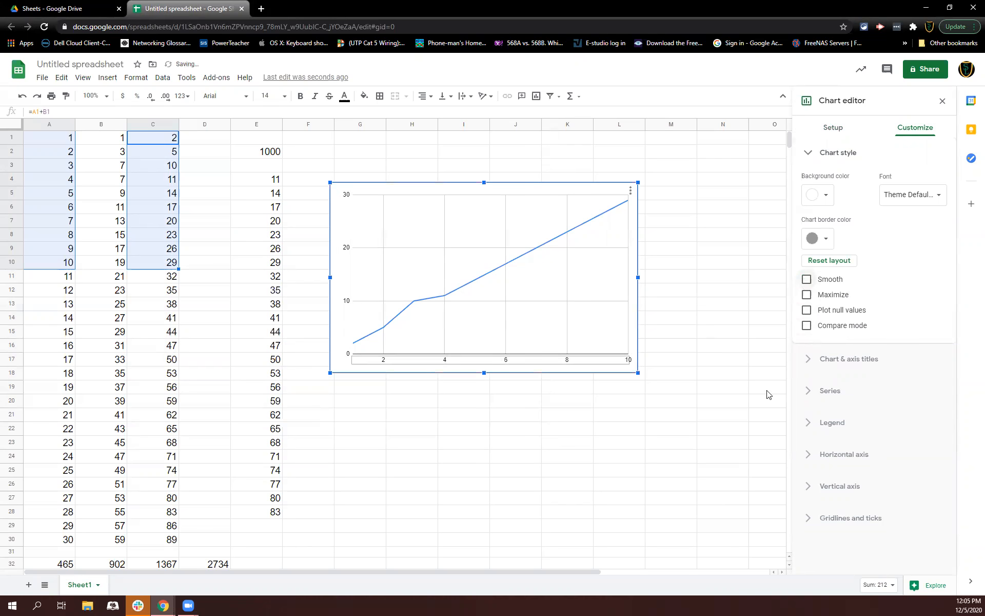
click(808, 295)
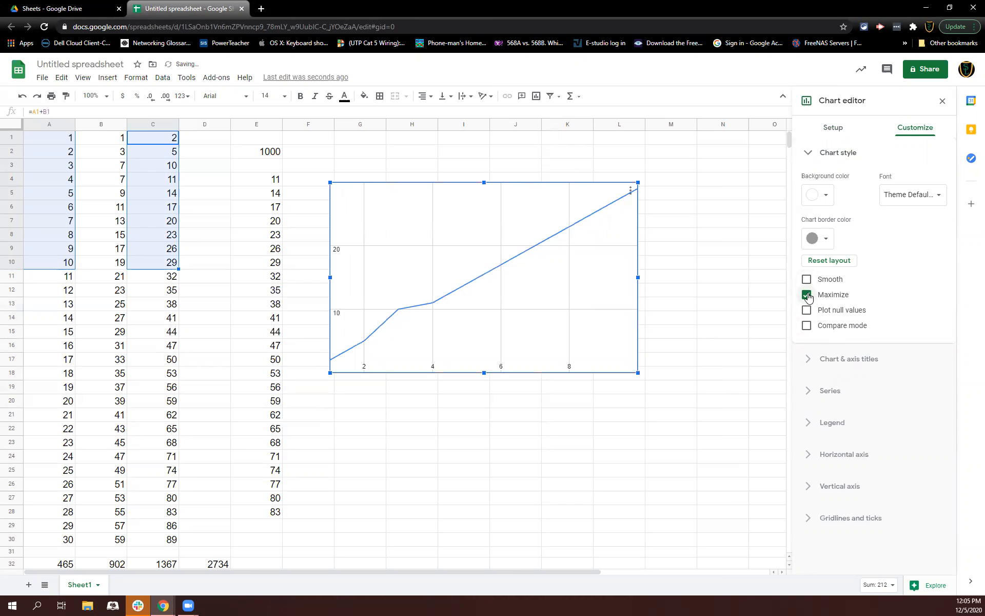
click(807, 296)
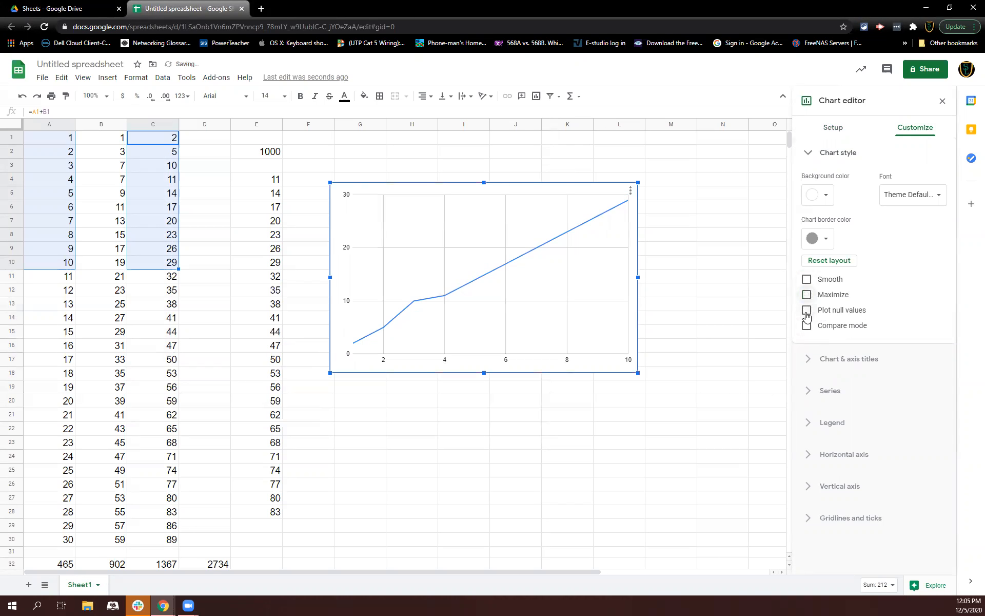
Turn on Plot null values and toggle Compare mode on and off
click(806, 314)
click(830, 329)
click(830, 329)
Set the Line 1 series colour to magenta
click(848, 359)
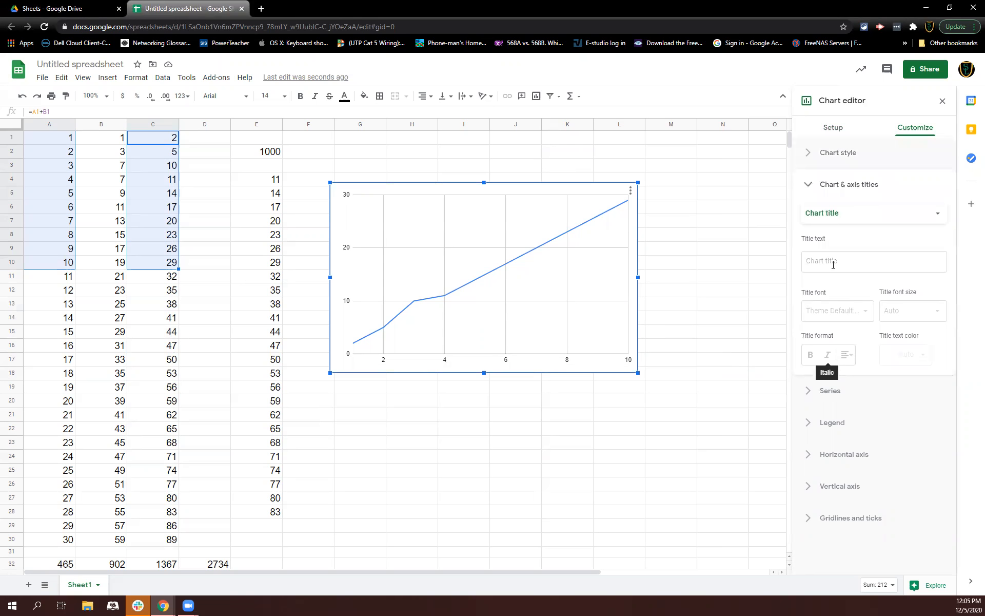
click(828, 390)
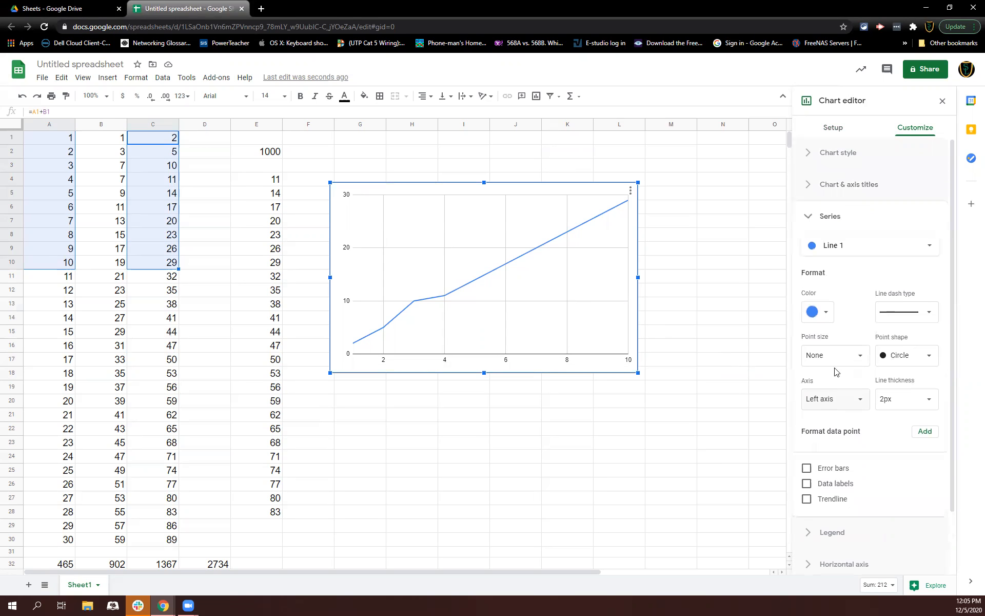
click(834, 246)
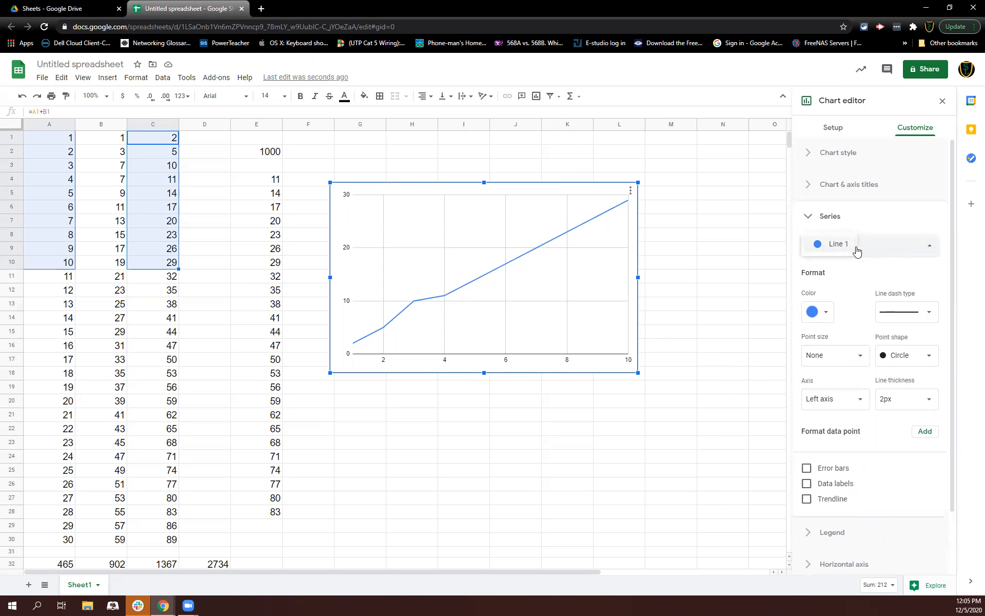
click(855, 248)
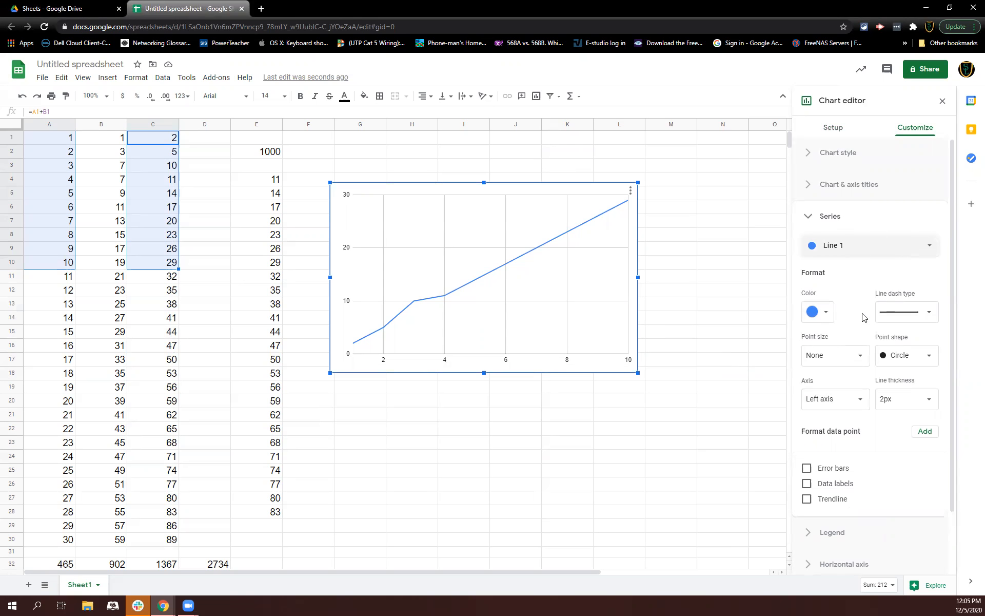
click(825, 315)
click(924, 366)
click(899, 304)
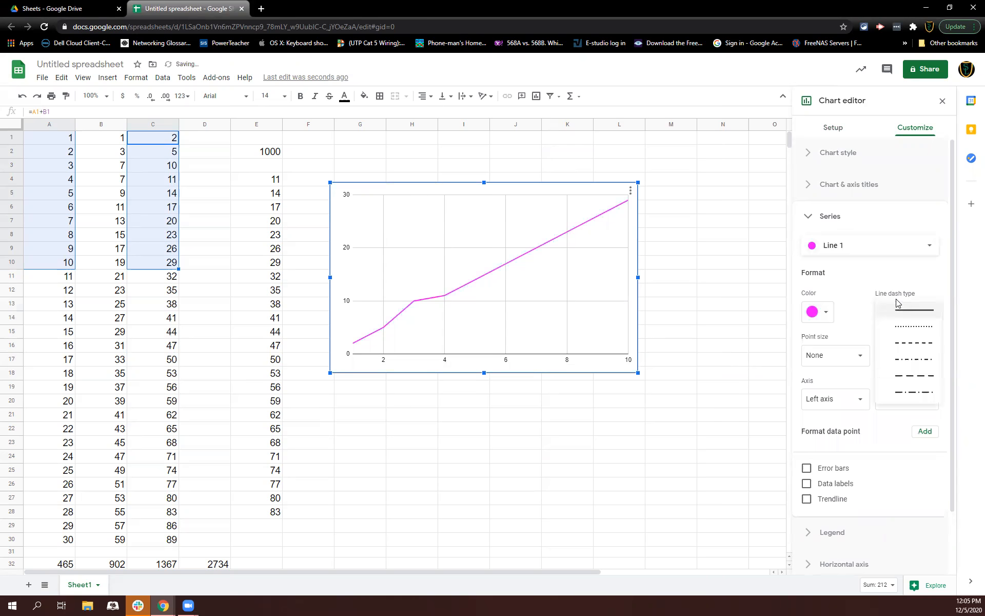
click(849, 286)
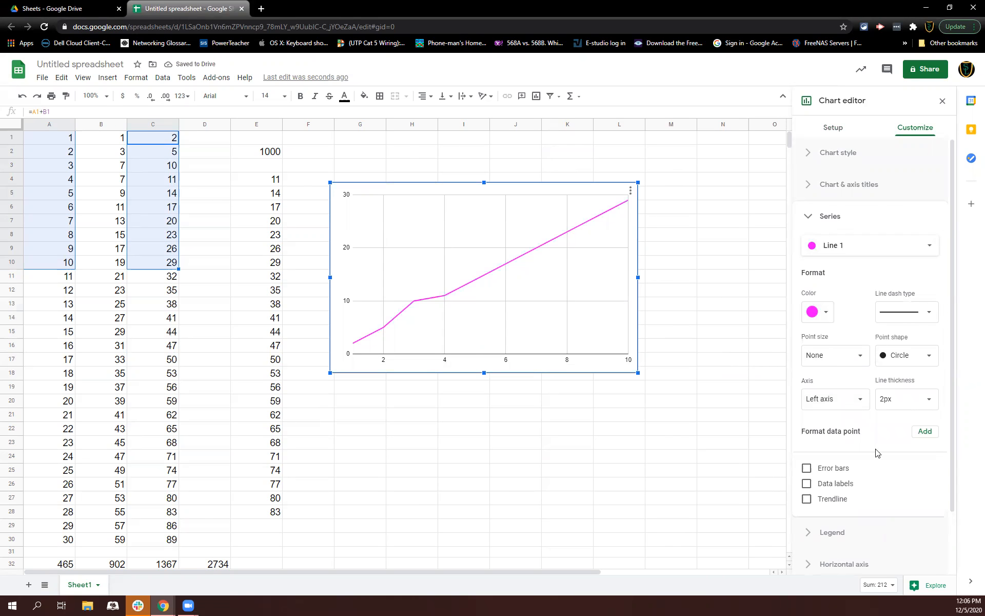
Try adding error bars and data labels to the series, then remove both
scroll(868, 425, down, 1)
scroll(868, 425, down, 1)
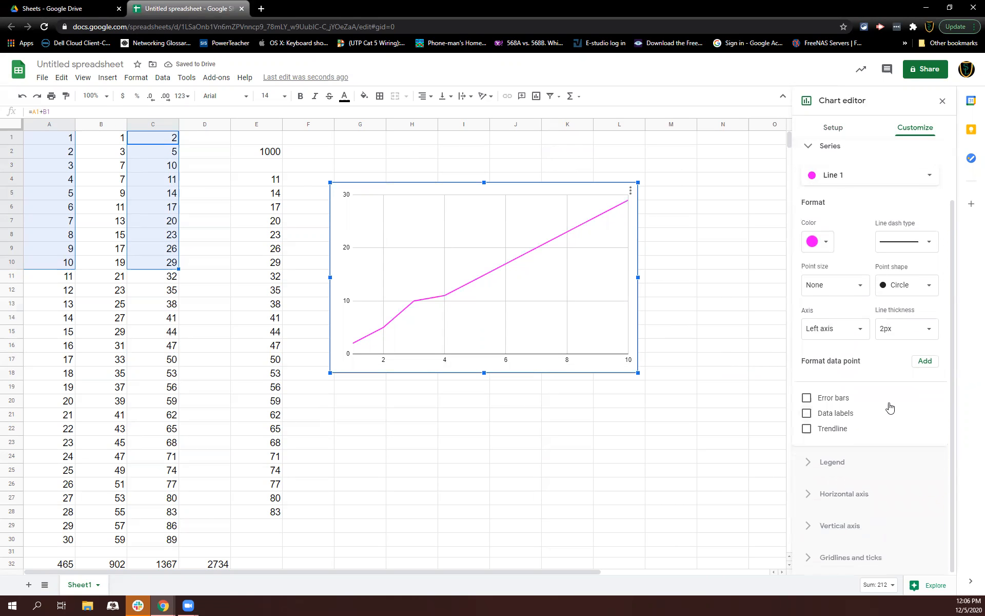
click(844, 399)
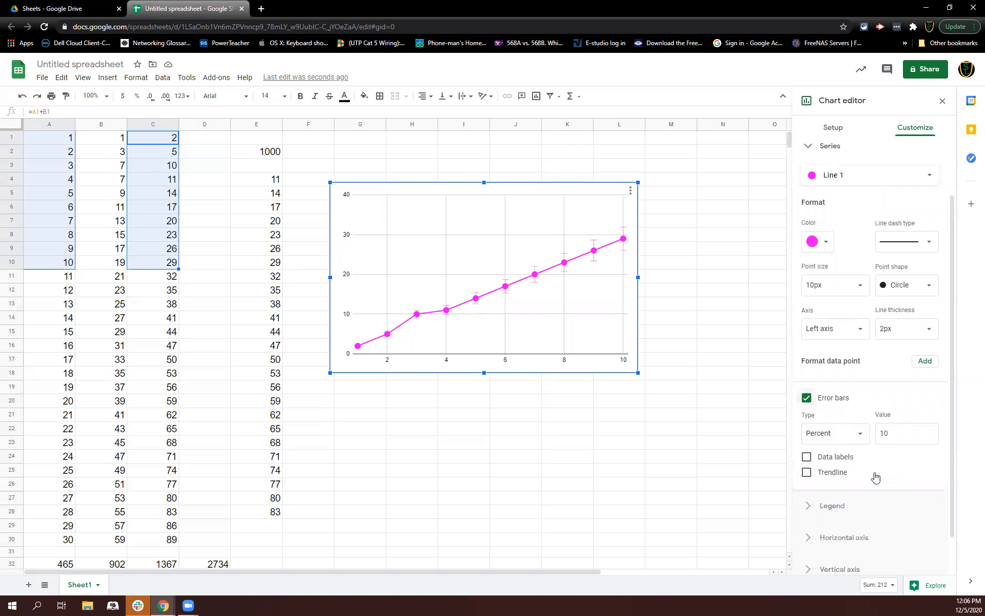
click(844, 461)
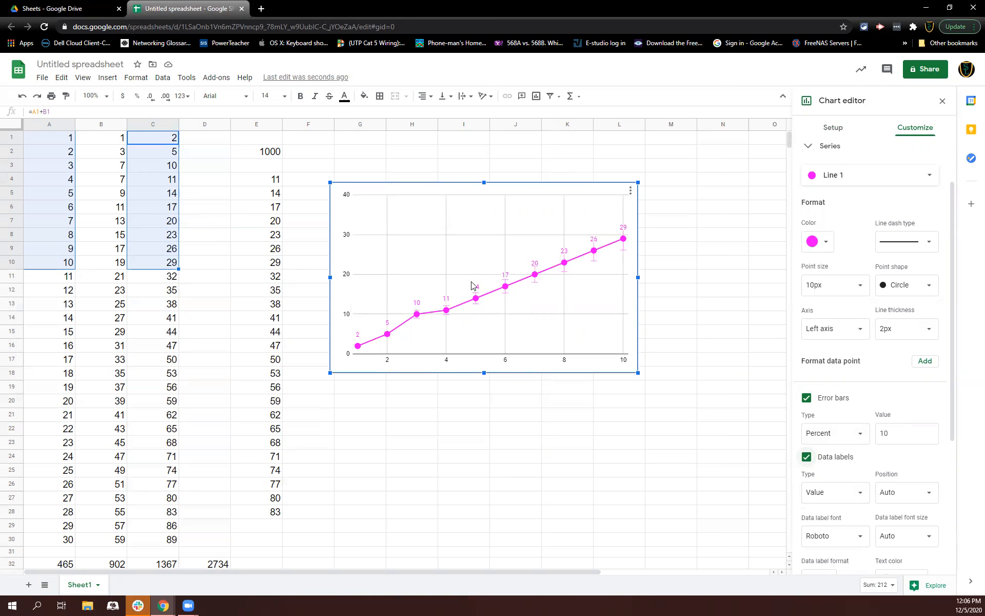
scroll(839, 416, down, 2)
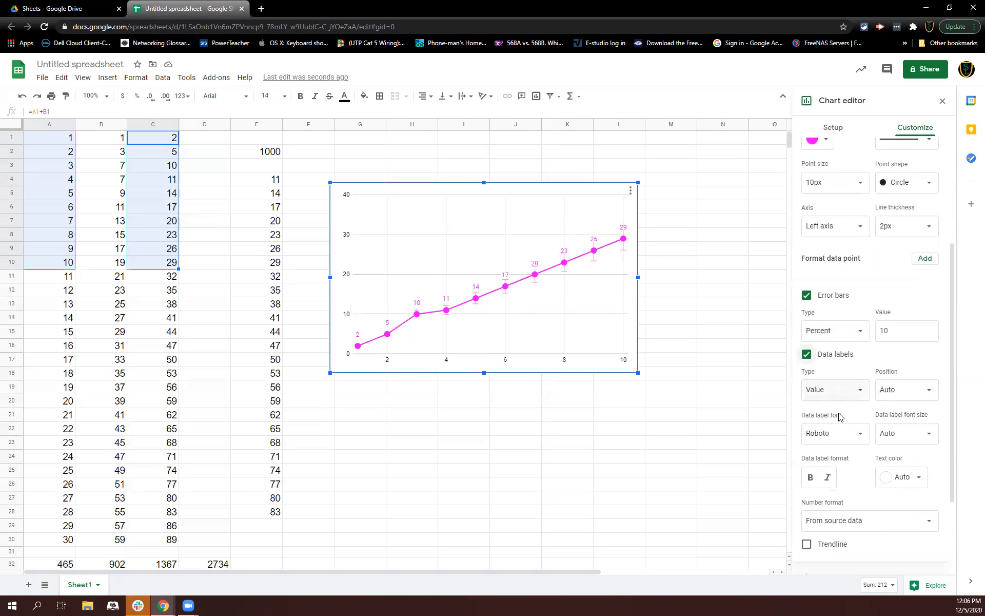
scroll(865, 444, down, 2)
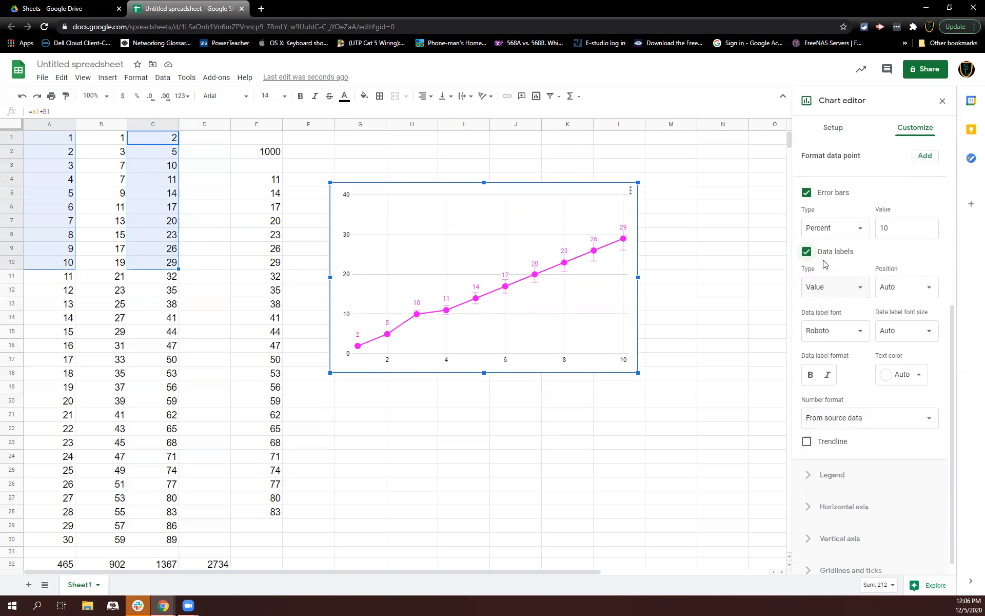
click(808, 252)
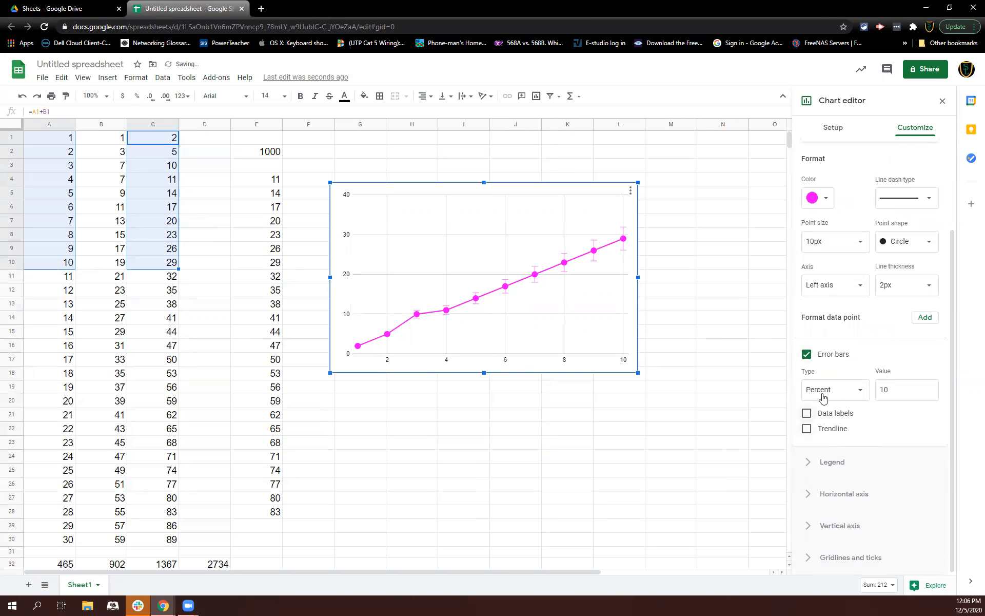
click(807, 353)
Expand the legend, horizontal axis, vertical axis and gridlines sections to review their options
click(810, 465)
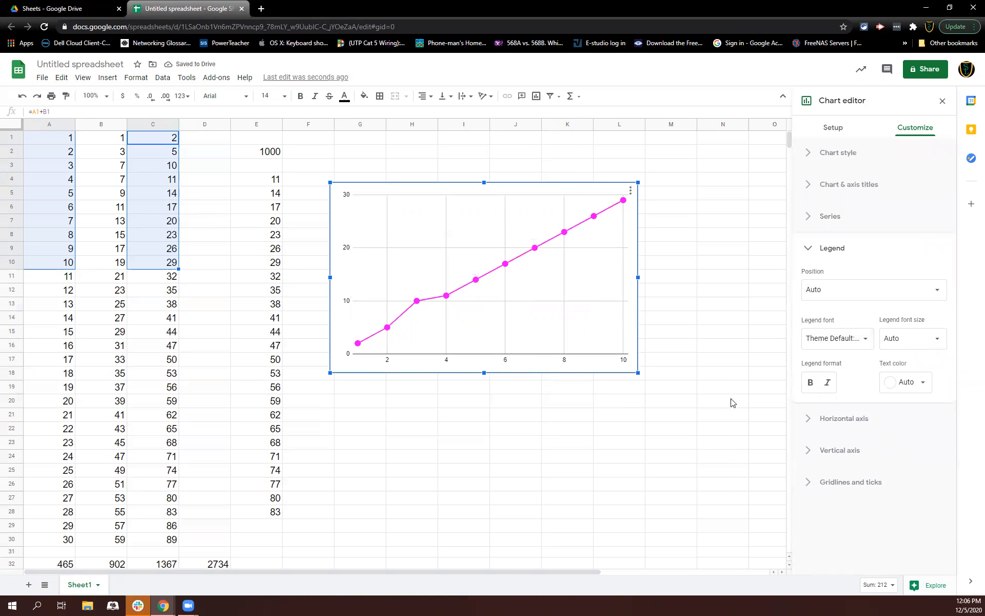
click(815, 422)
scroll(852, 464, down, 2)
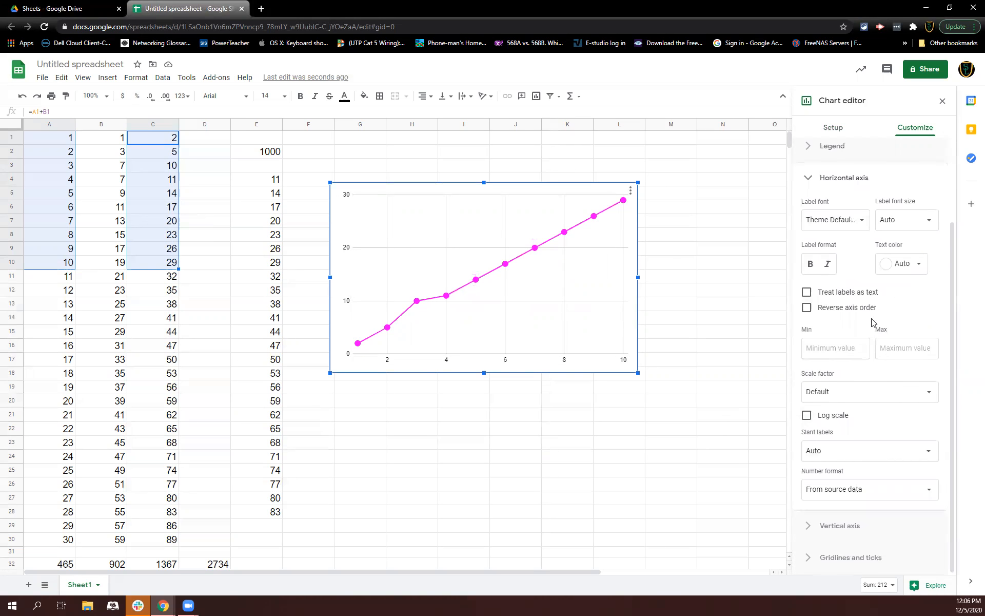
click(860, 525)
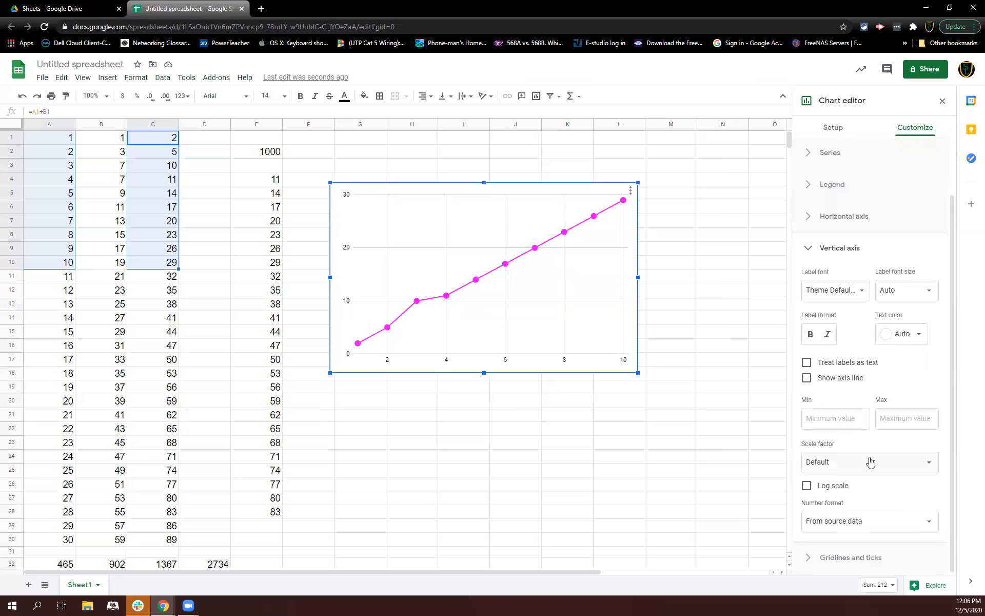
click(841, 557)
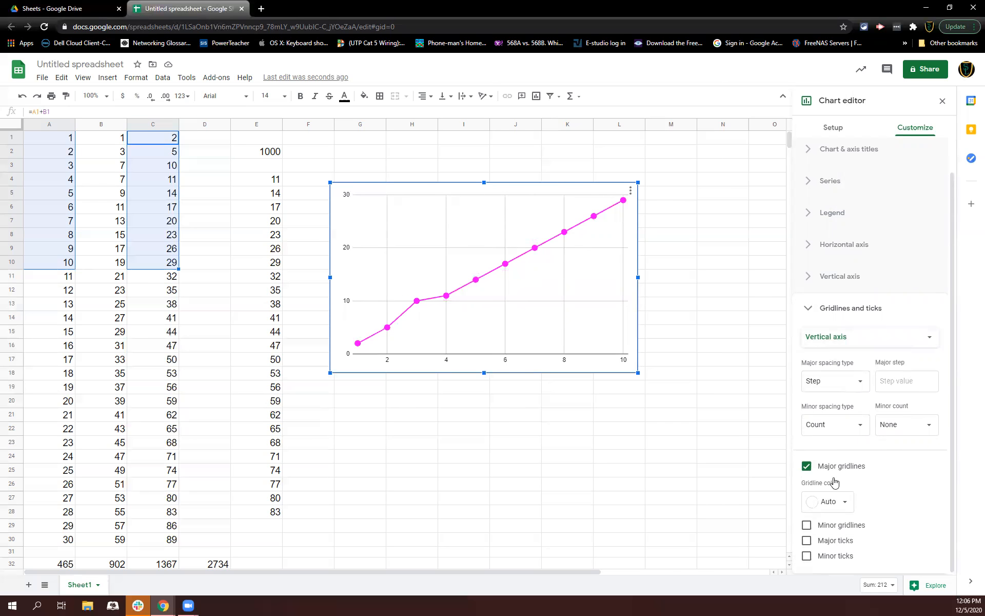
Turn the vertical axis major gridlines off and back on
click(807, 466)
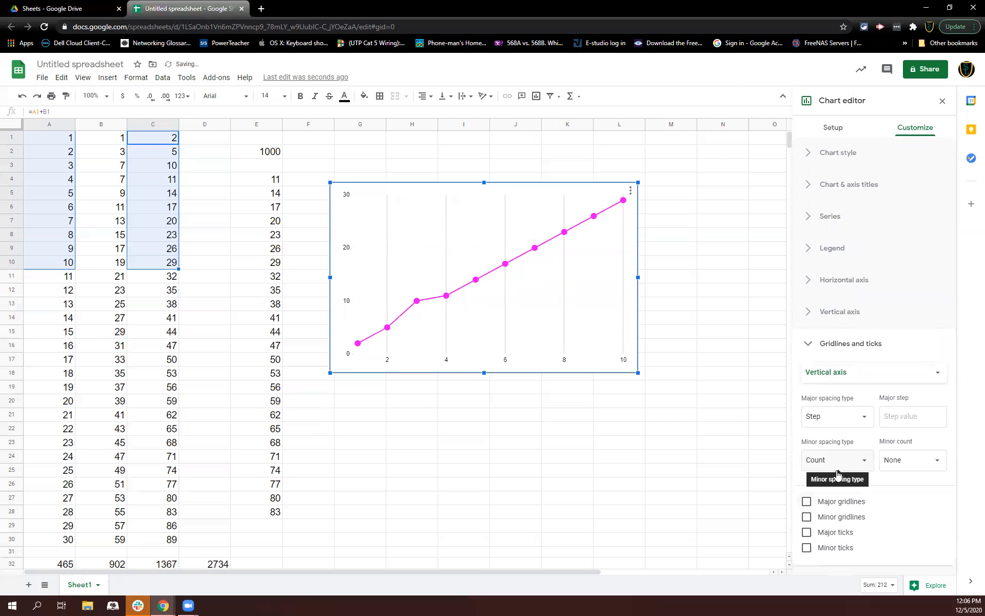
click(827, 504)
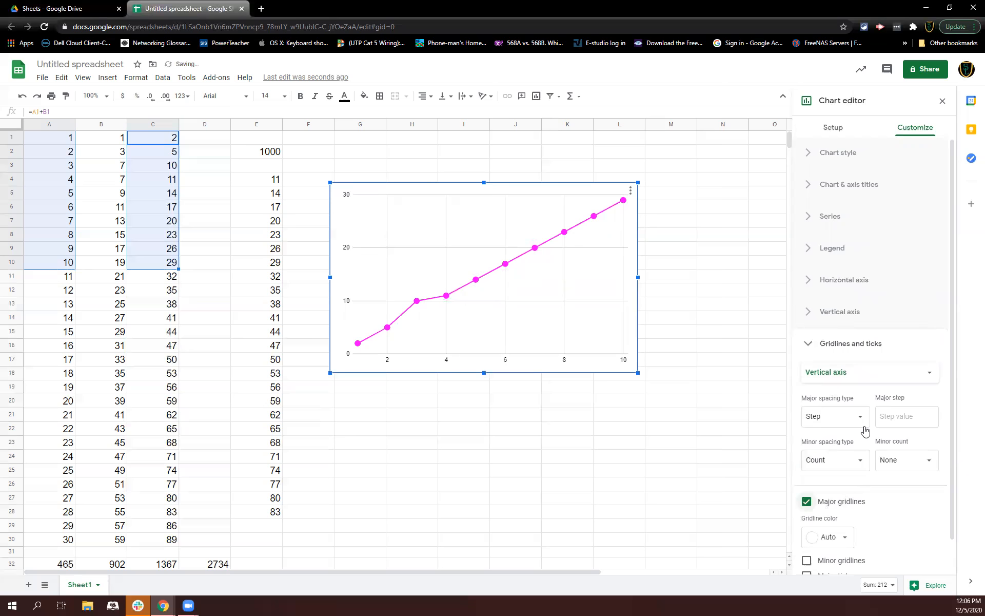
scroll(878, 475, down, 1)
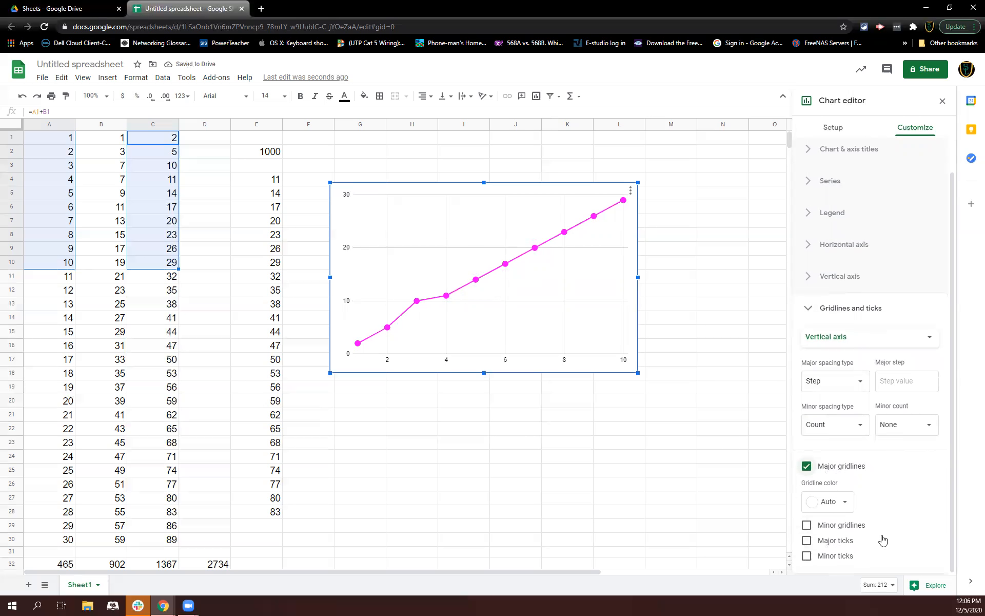
scroll(901, 426, up, 1)
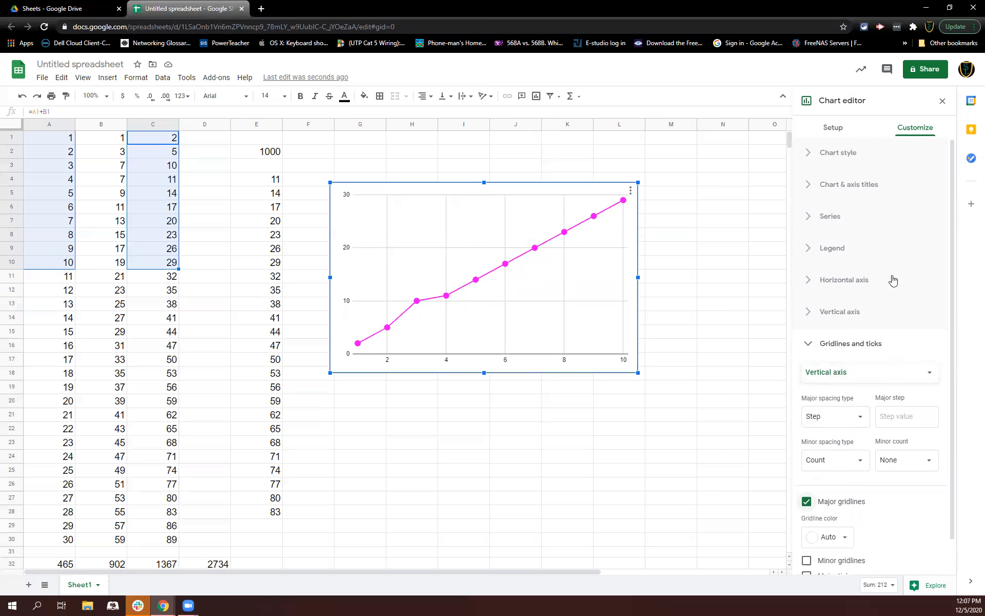
Move the chart to its own sheet, and switch to Sheet1 and back to the Chart1 sheet
click(630, 191)
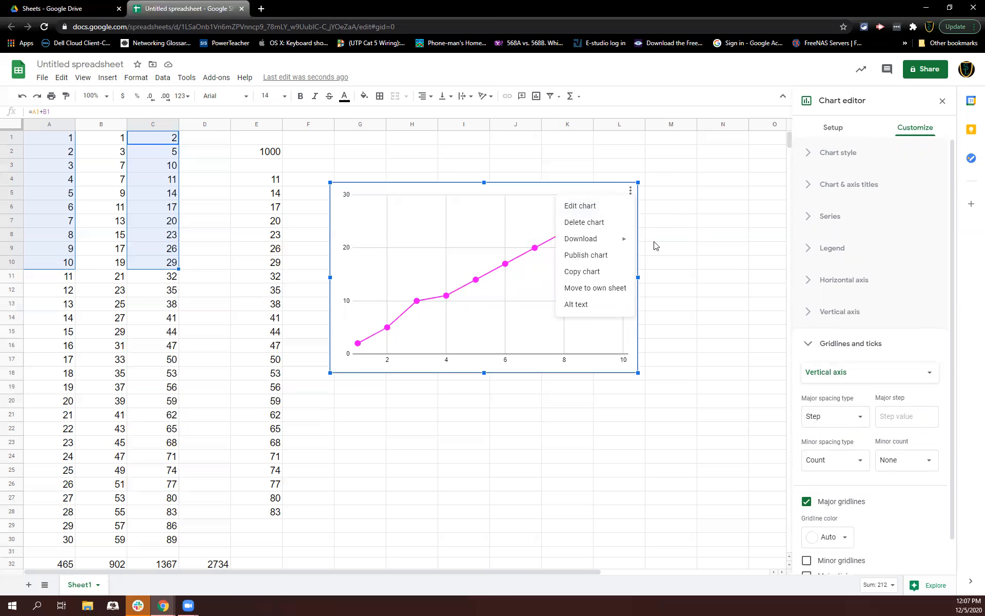
mouse_move(585, 239)
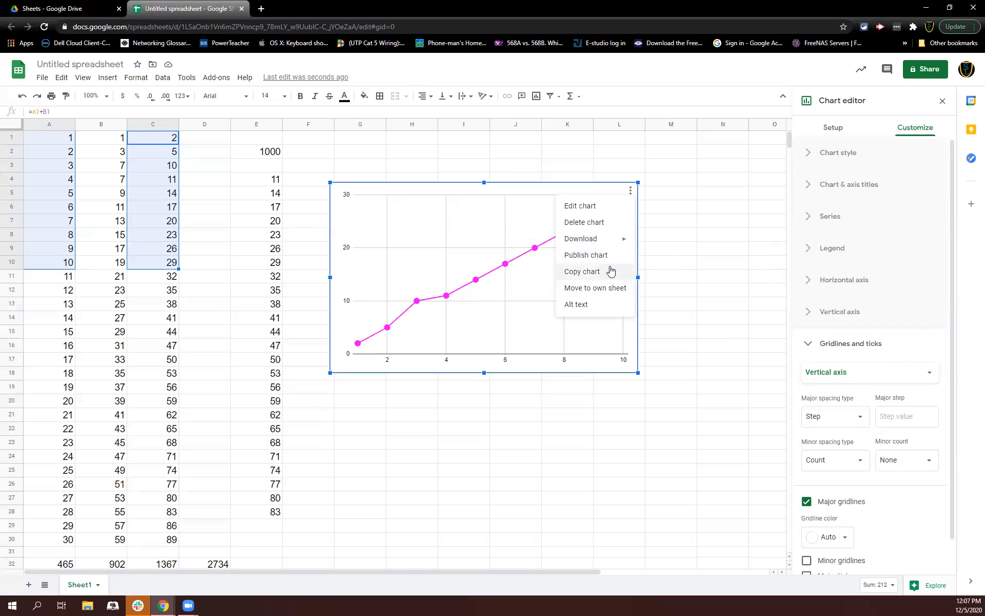
click(575, 291)
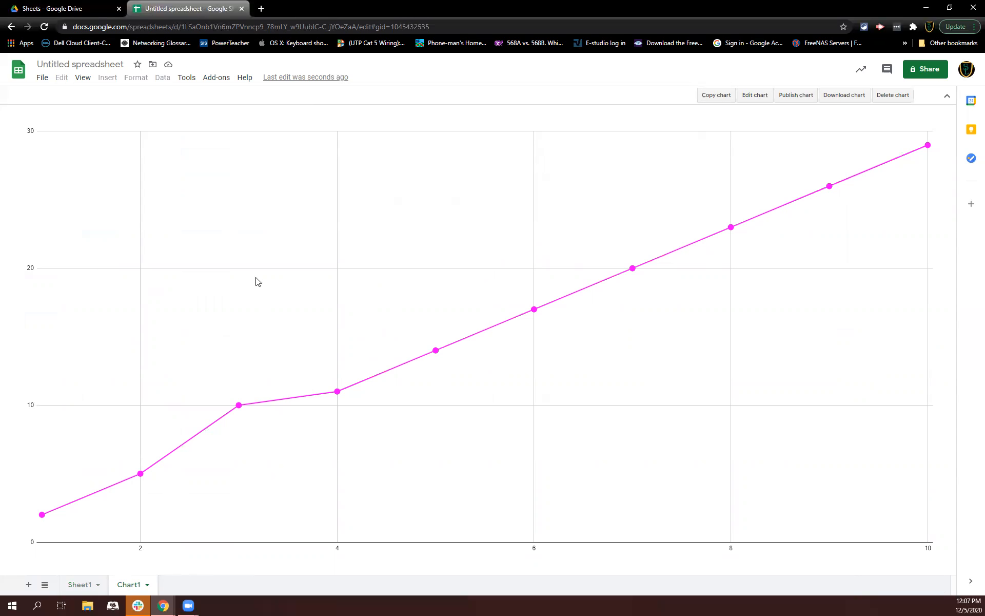
click(80, 585)
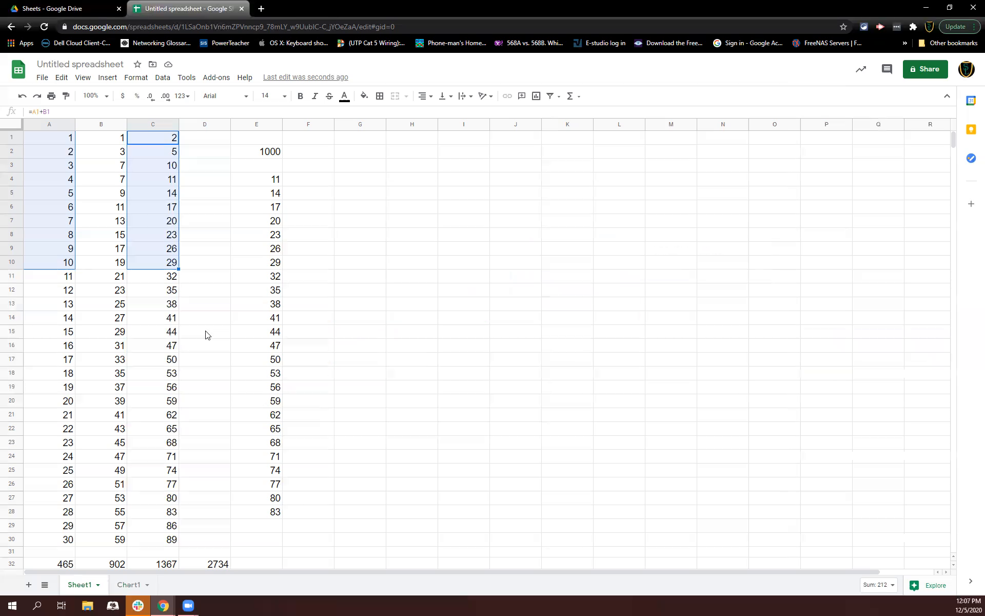
click(115, 586)
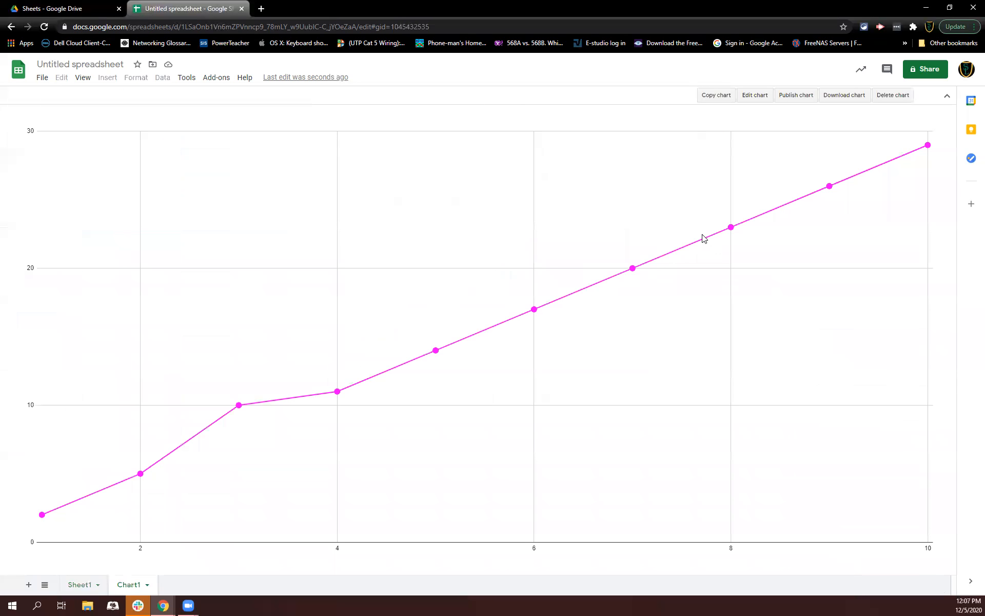